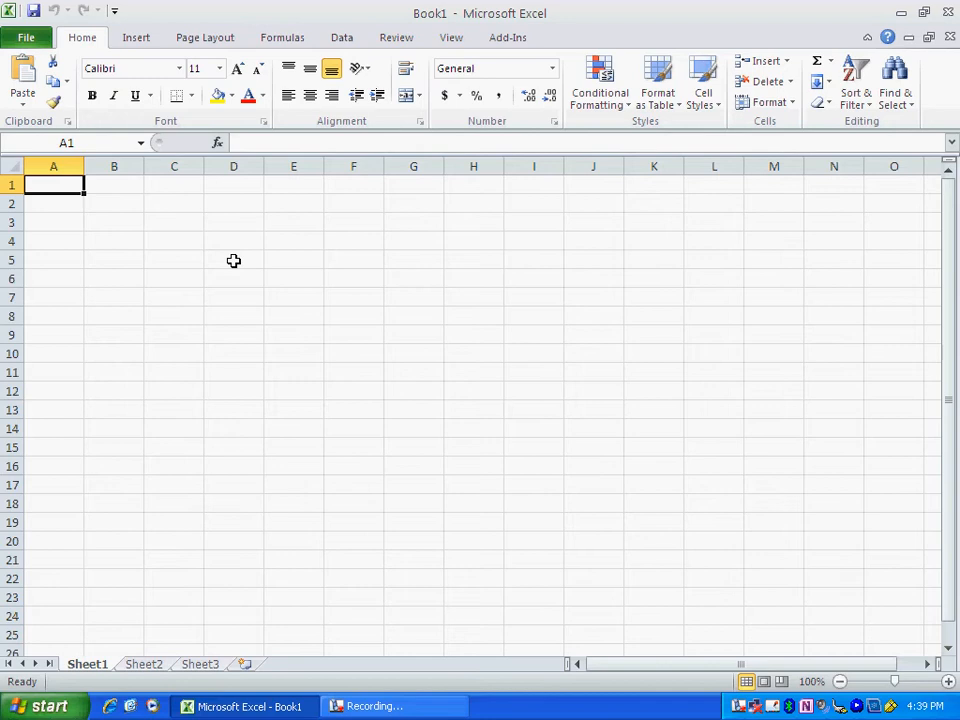
Enter Blue with 7 in cells A1:B1 and Red with 3 in cells A2:B2
text(Blue)
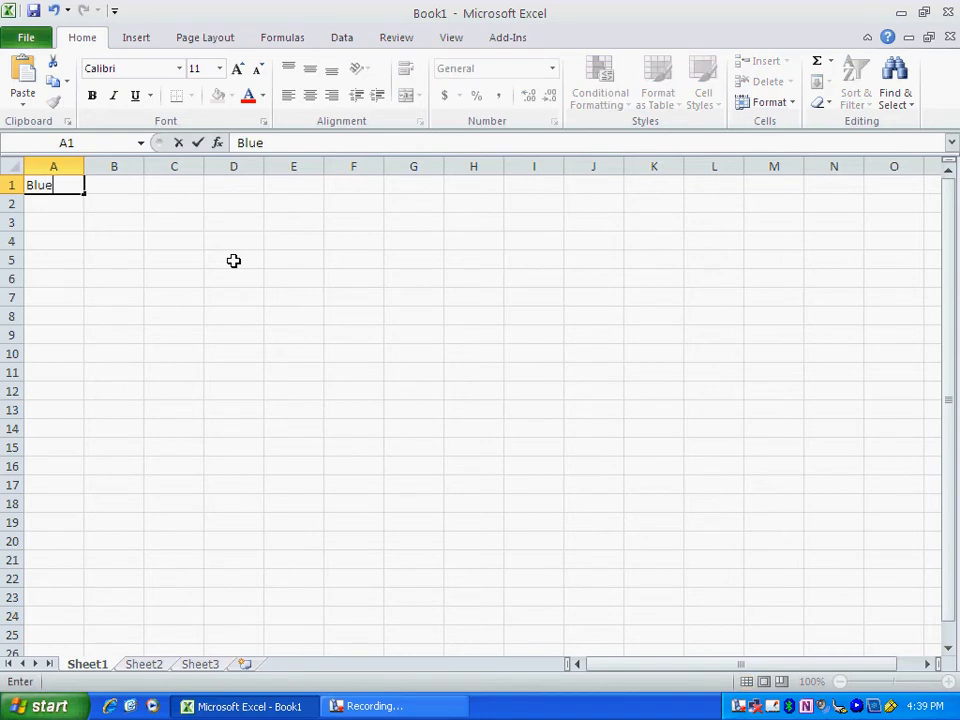
key(Tab)
text(7)
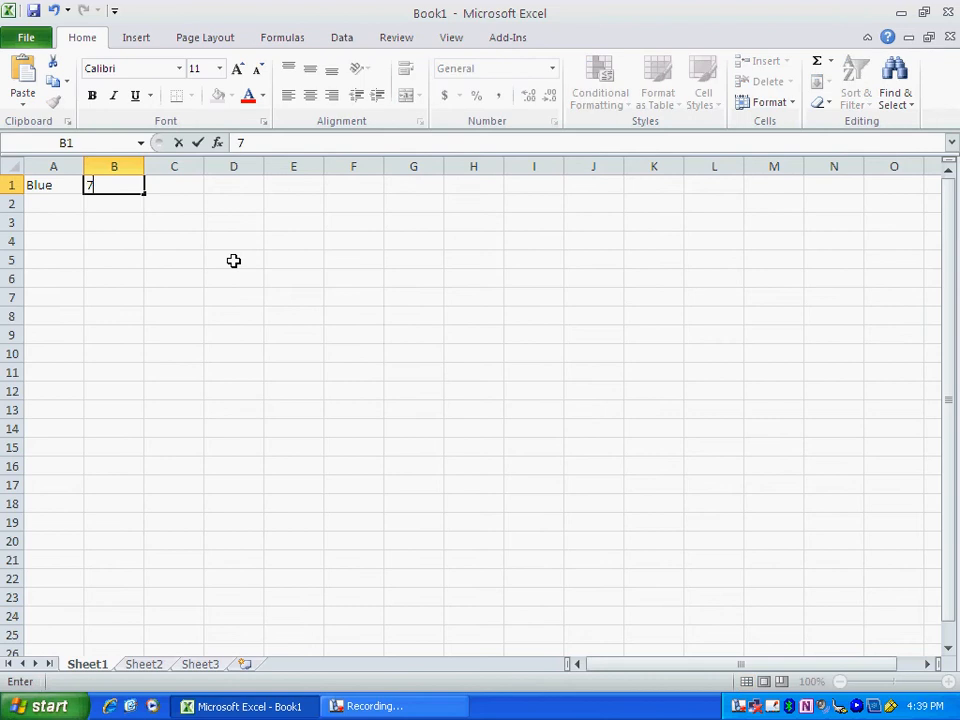
key(Return)
text(Red)
key(Tab)
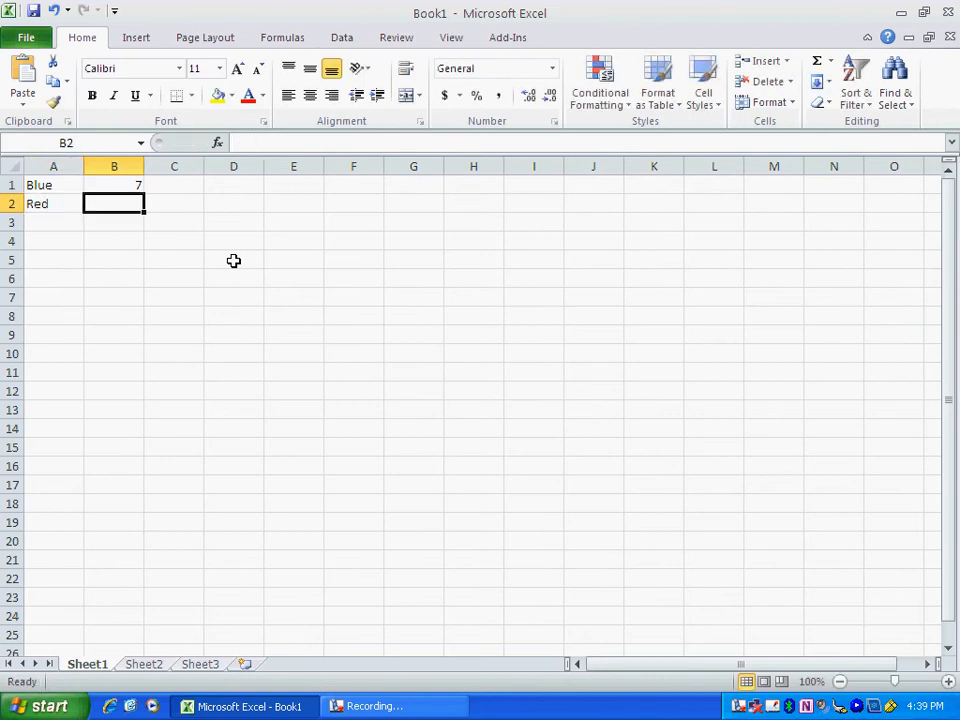
text(3)
key(Down)
key(Left)
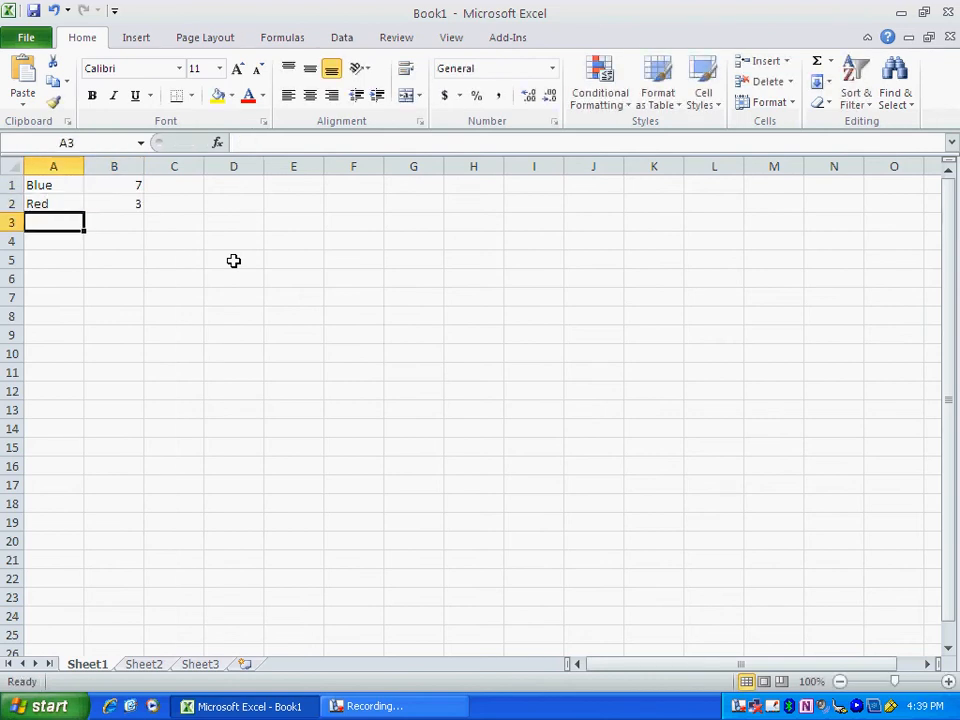
Enter Yellow with 5 in cells A3:B3 and Purple with 10 in cells A4:B4
text(Yellow)
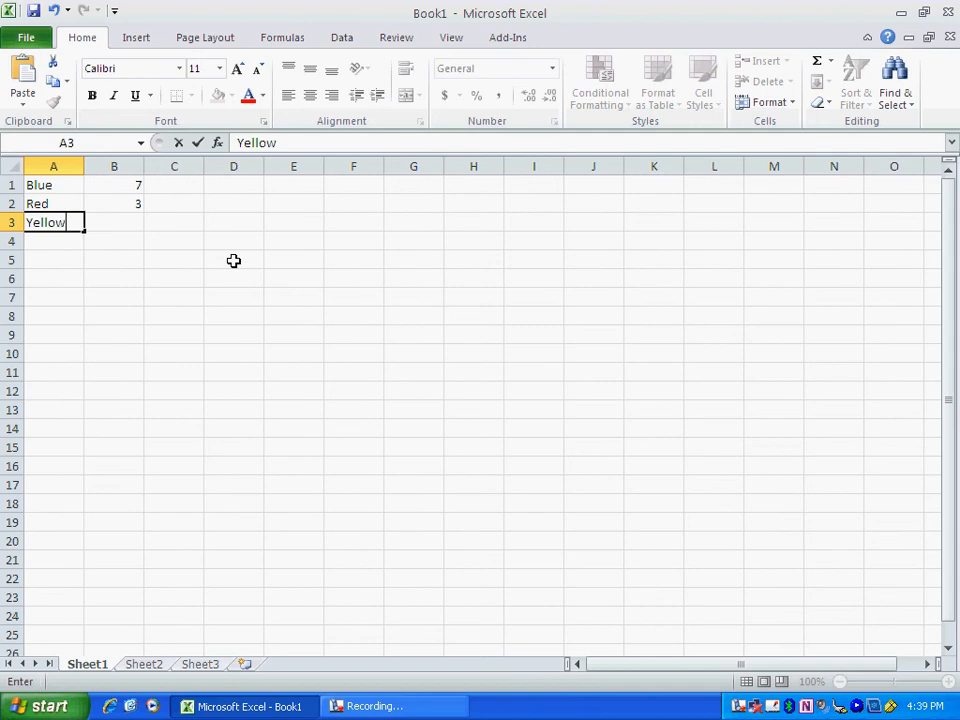
key(Tab)
text(5)
key(Return)
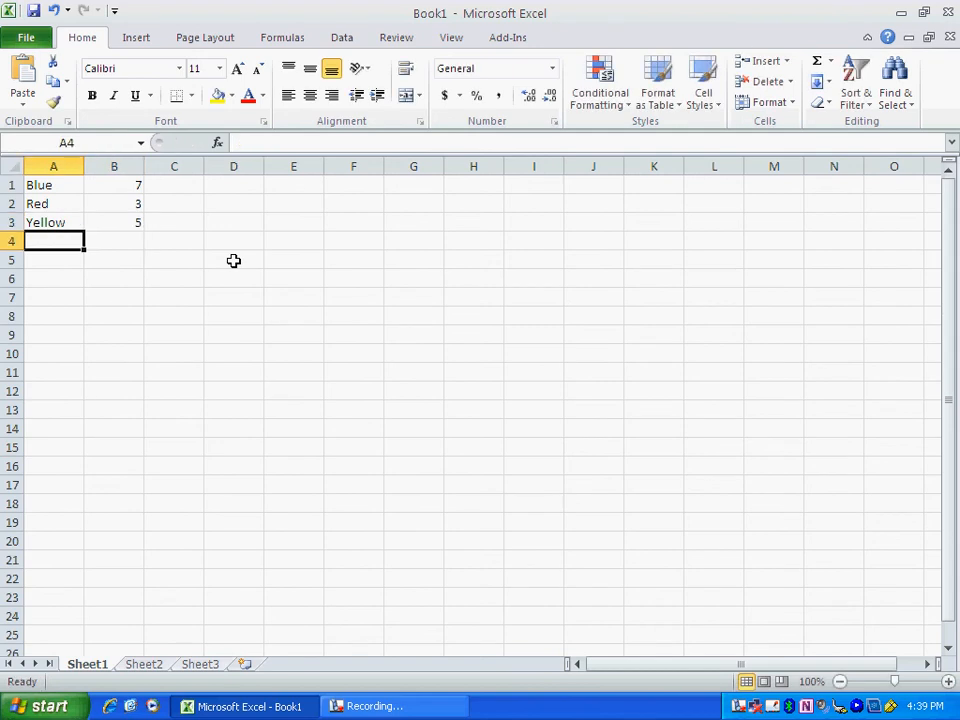
text(Purple)
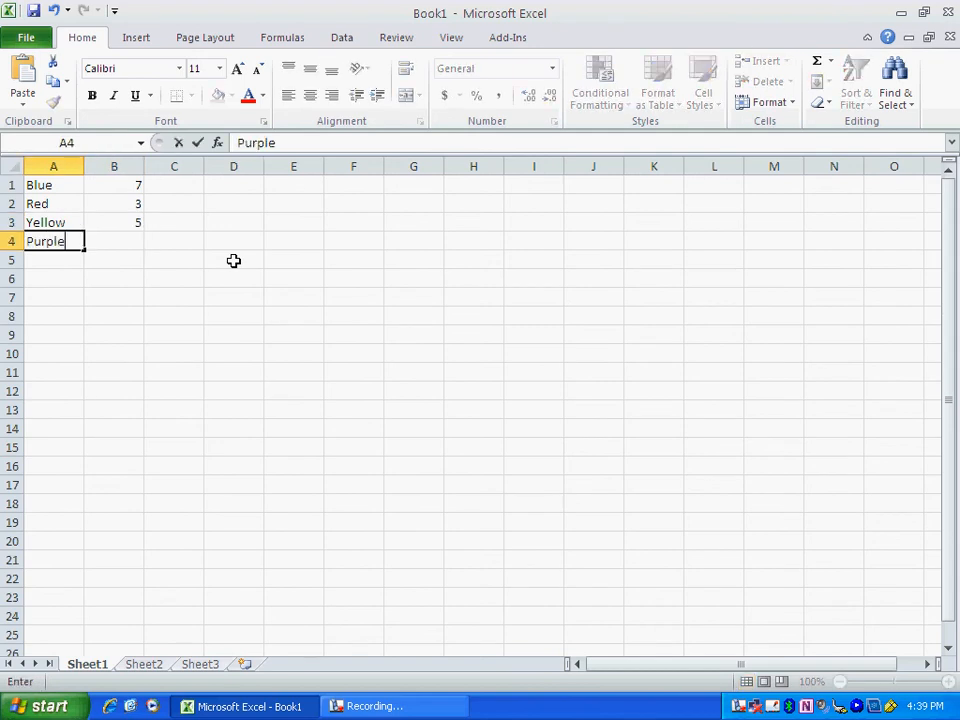
key(Tab)
text(10)
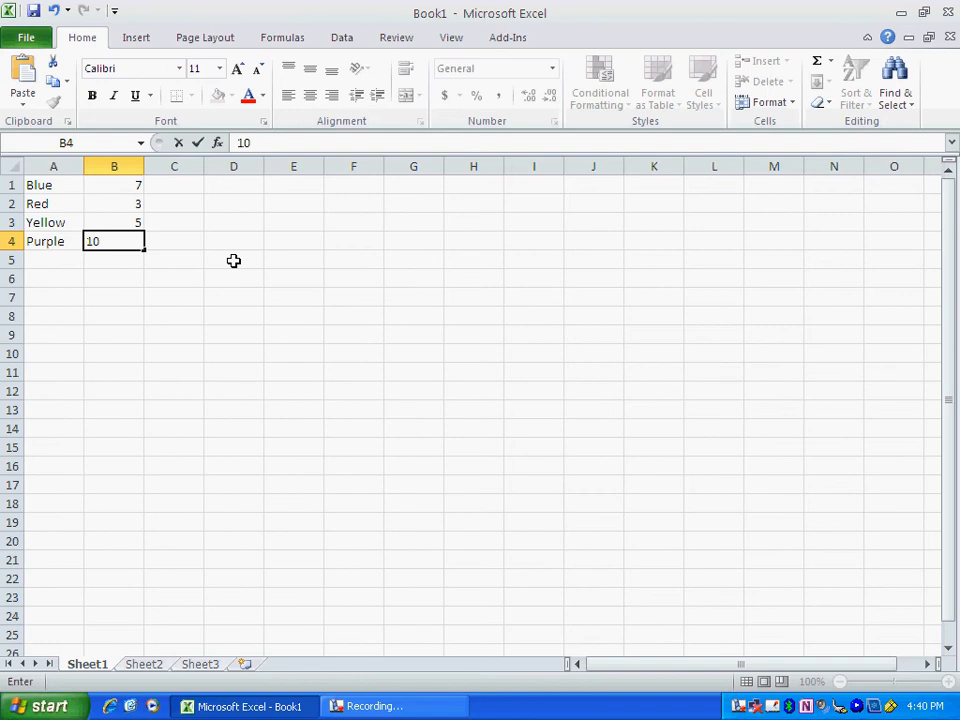
key(Return)
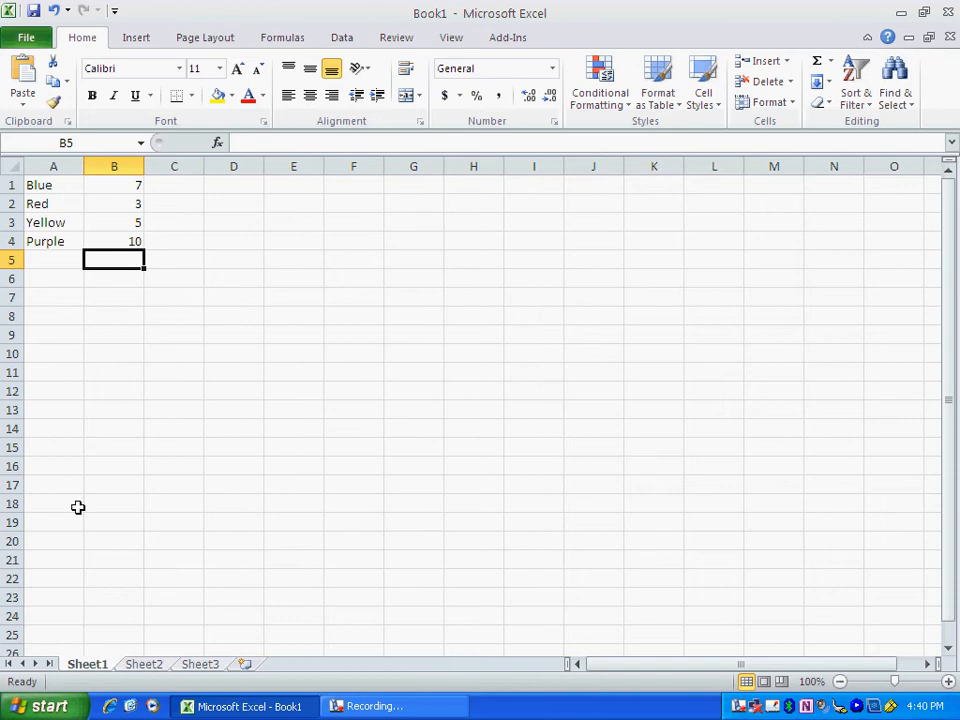
drag(47, 186, 103, 244)
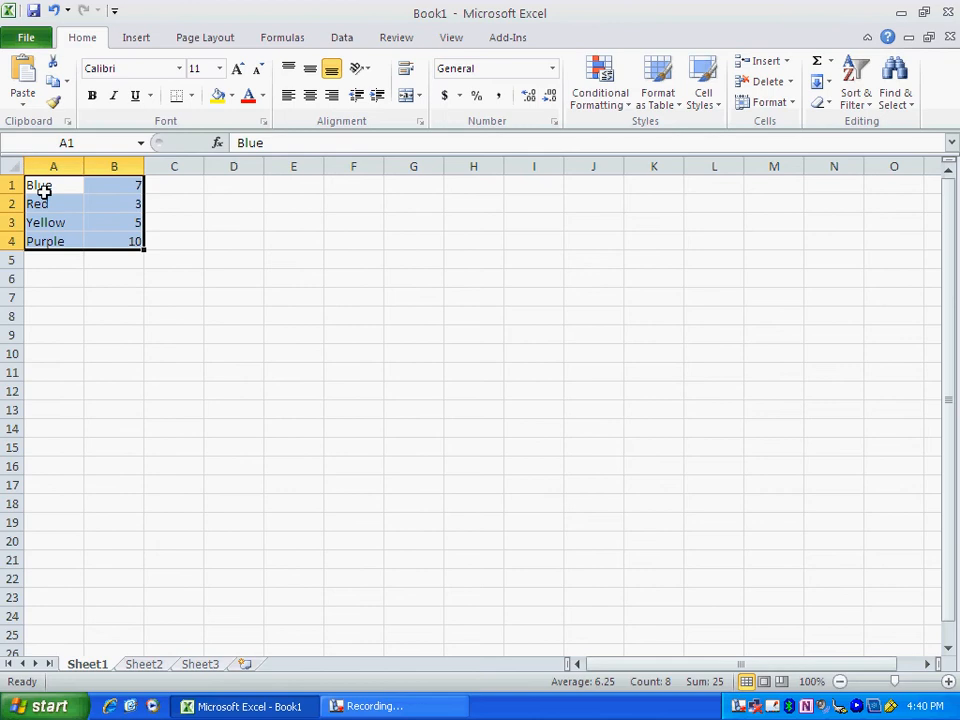
click(180, 188)
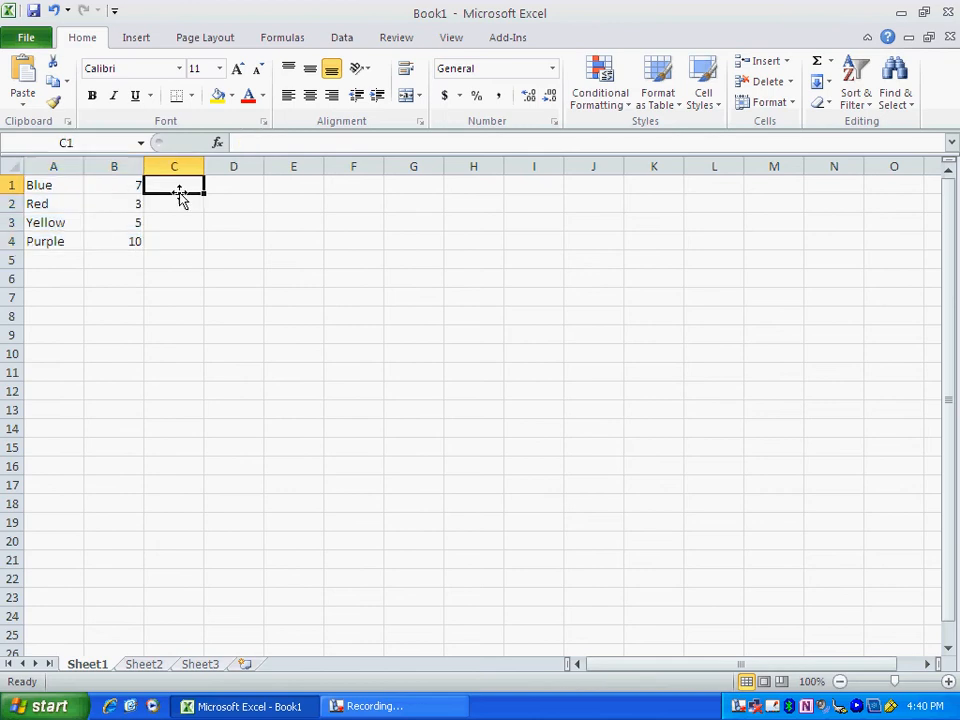
click(182, 205)
click(184, 226)
click(184, 244)
click(178, 262)
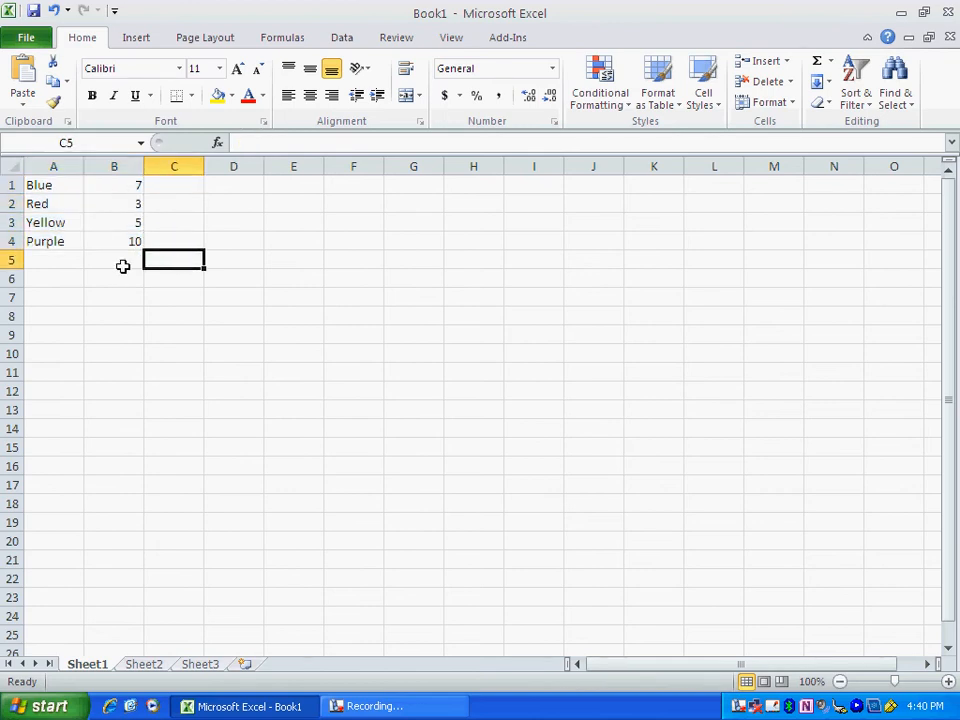
click(118, 264)
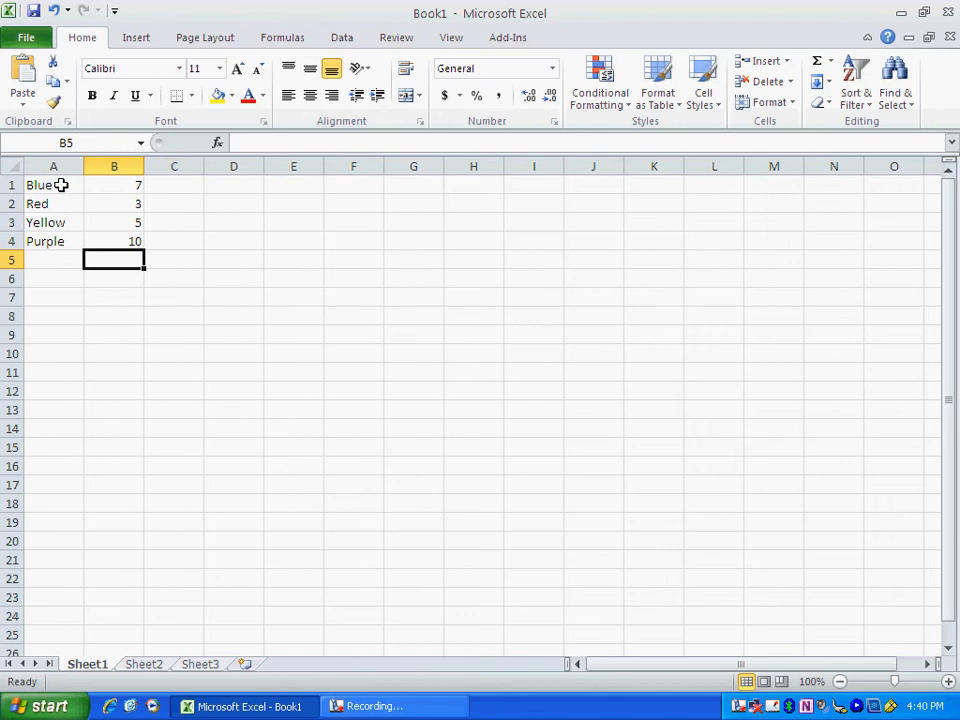
mouse_move(61, 185)
mouse_down()
mouse_move(96, 186)
mouse_move(94, 238)
mouse_move(112, 240)
mouse_move(60, 214)
mouse_move(58, 191)
mouse_up()
click(185, 234)
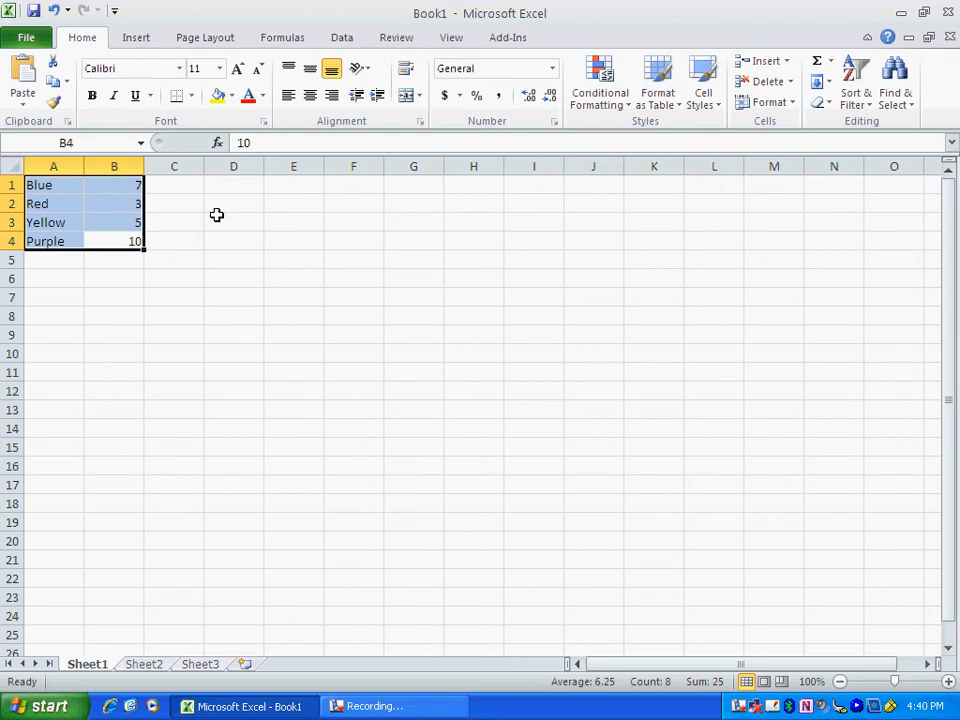
key(Right)
drag(64, 184, 290, 390)
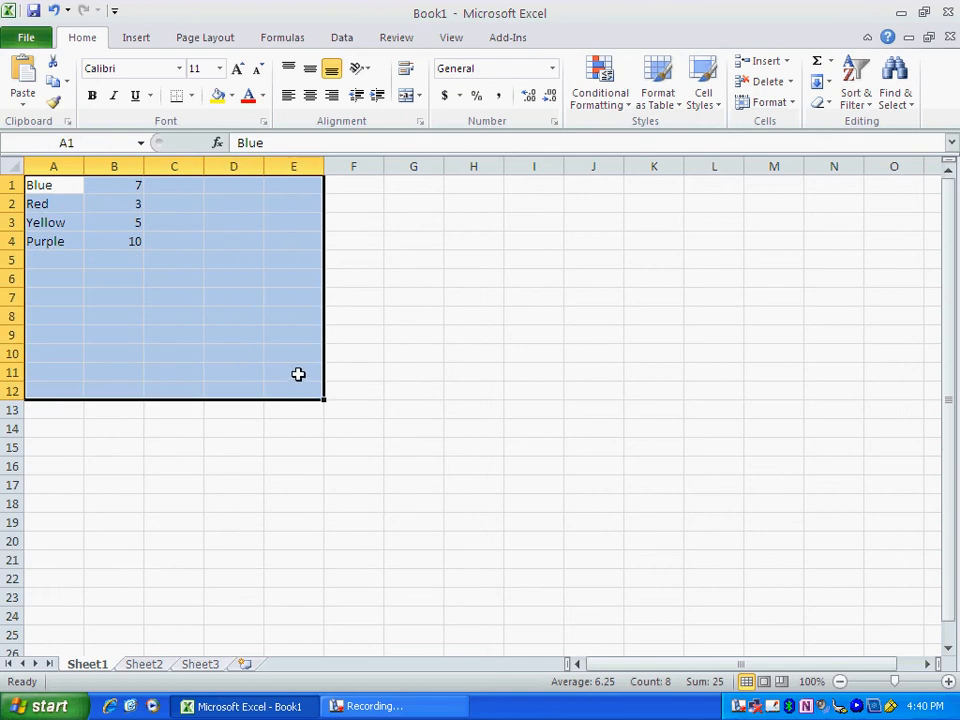
click(338, 330)
Insert a 2-D clustered column chart from the color data in cells A1:B4
drag(47, 184, 110, 239)
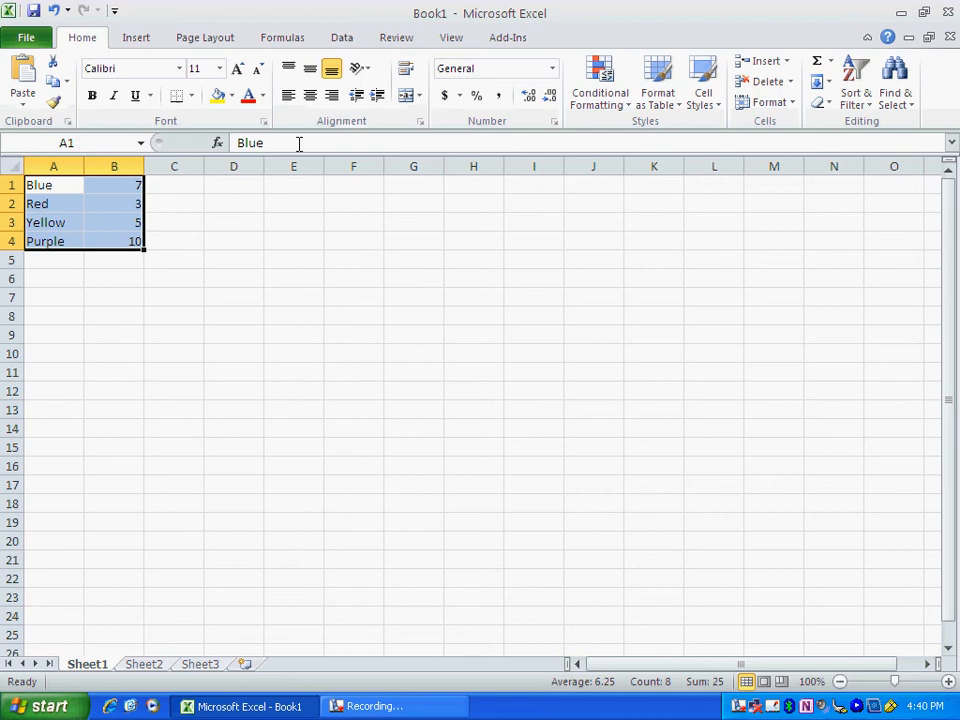
click(134, 38)
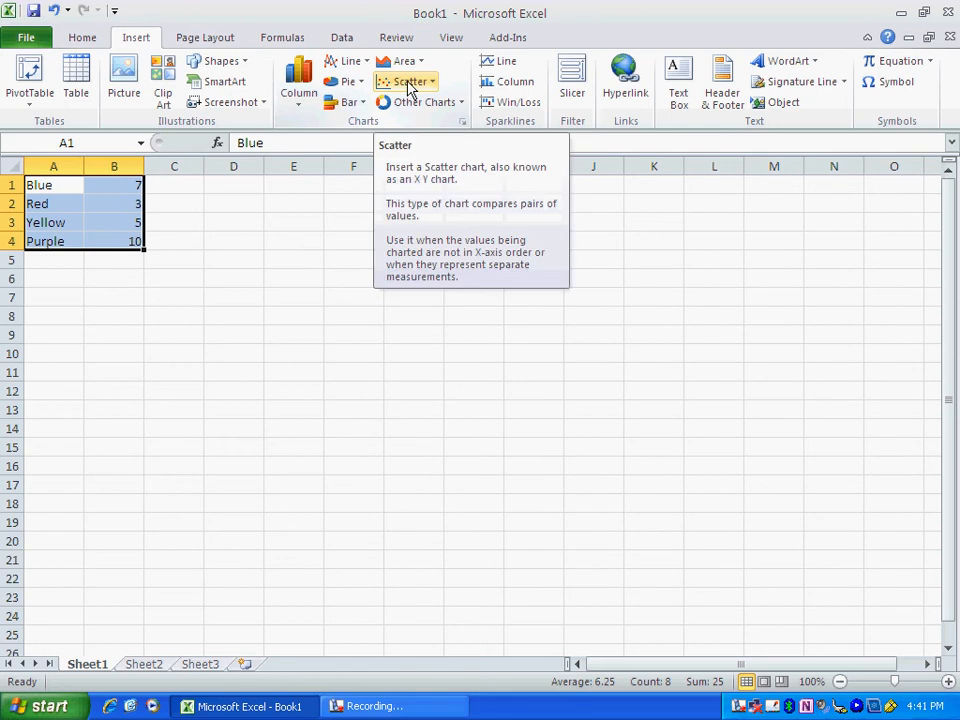
click(344, 102)
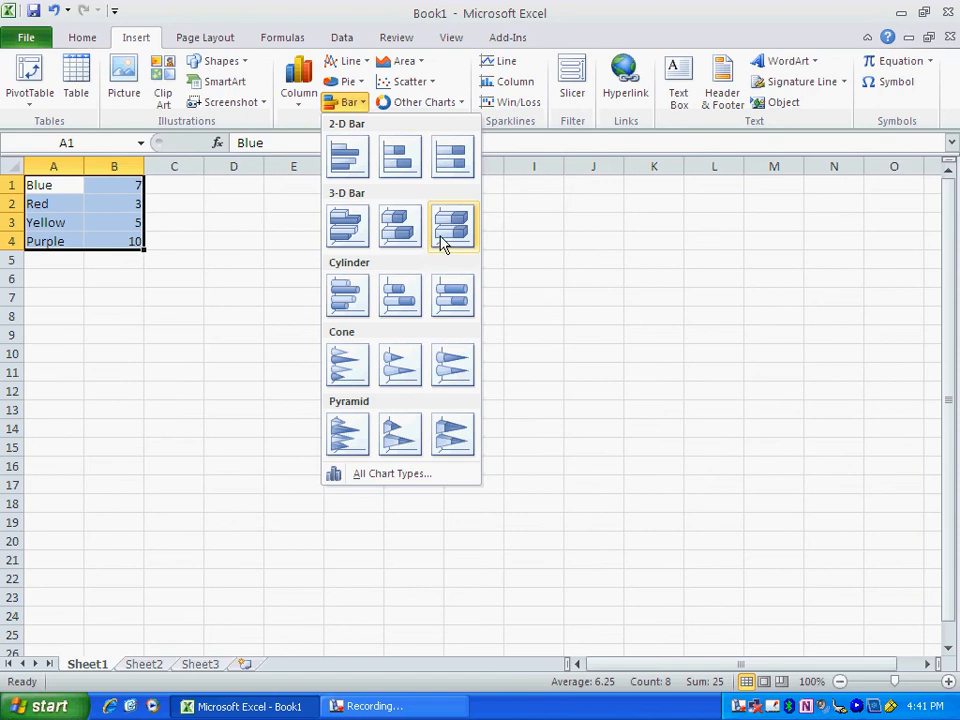
click(299, 90)
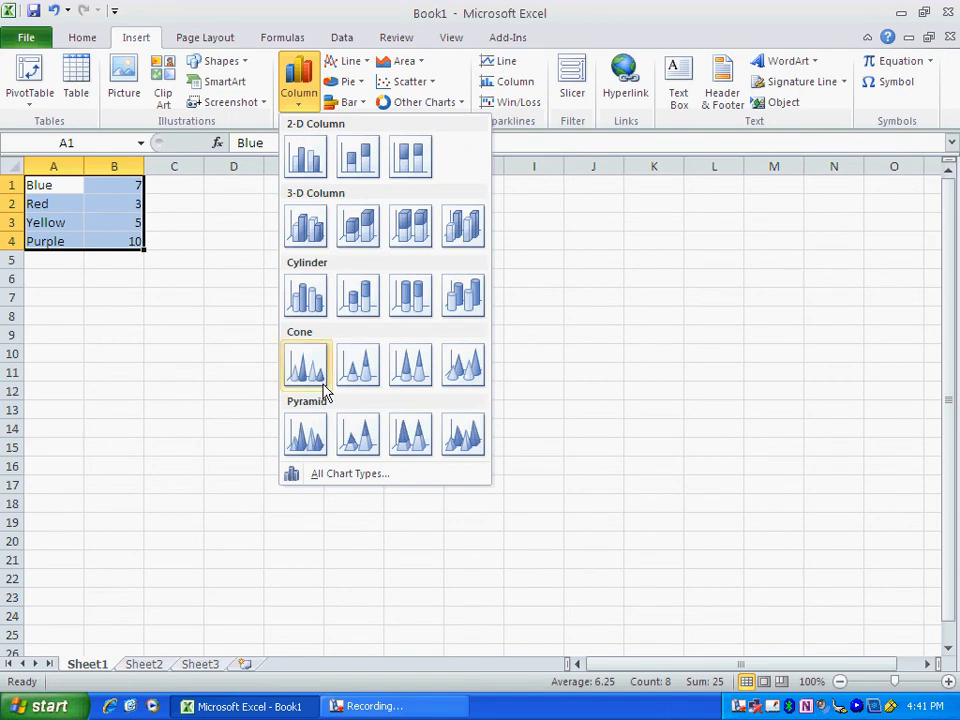
click(306, 158)
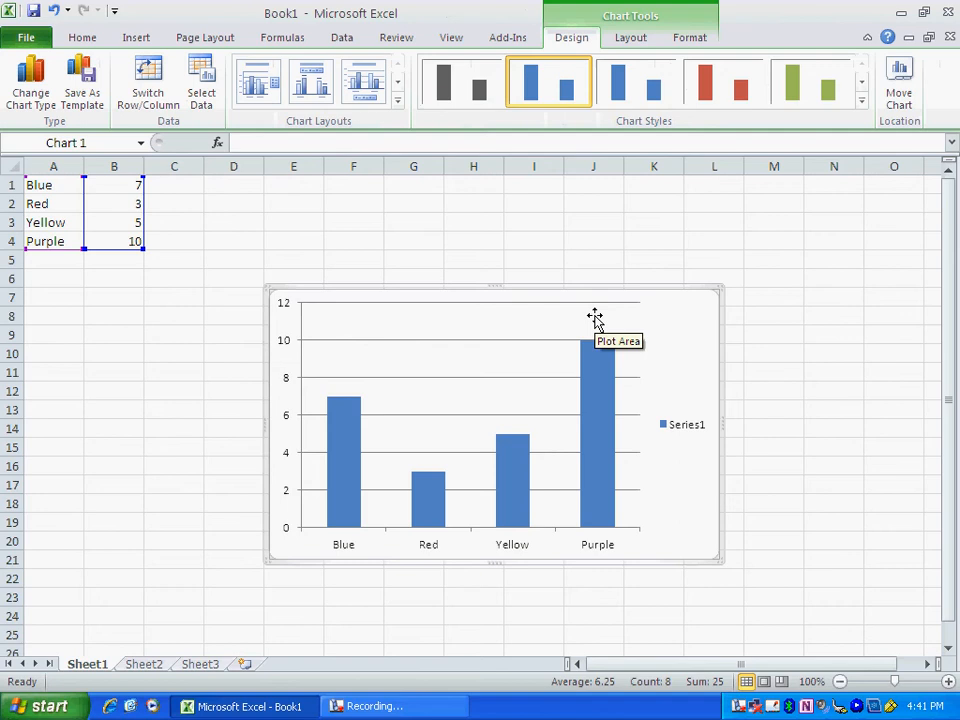
Delete the Series1 legend from the column chart and deselect the chart
click(690, 428)
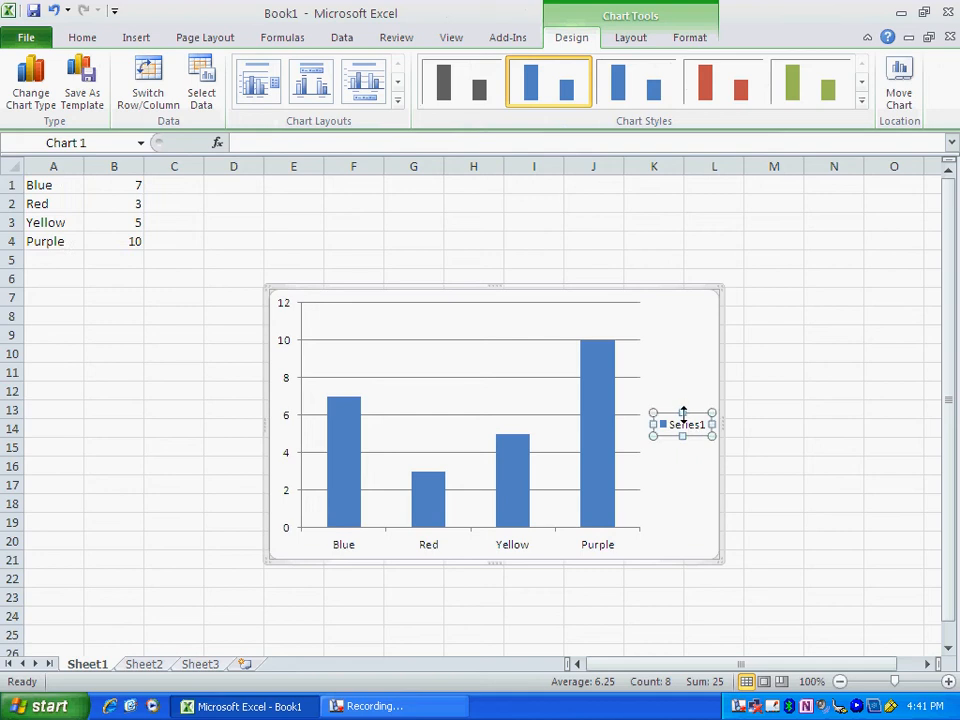
key(Delete)
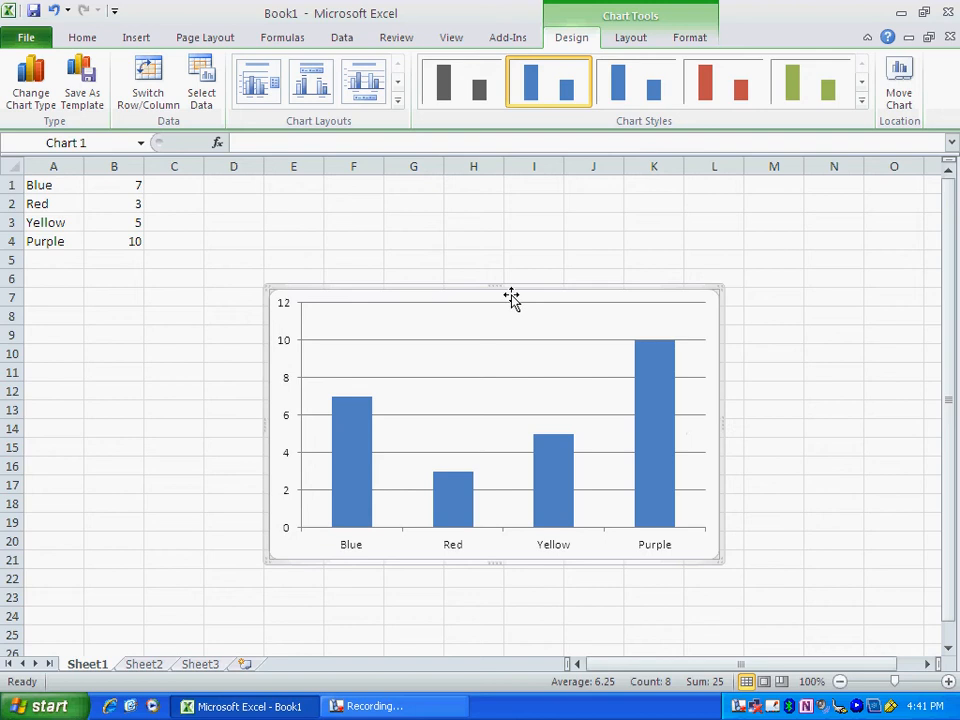
click(422, 246)
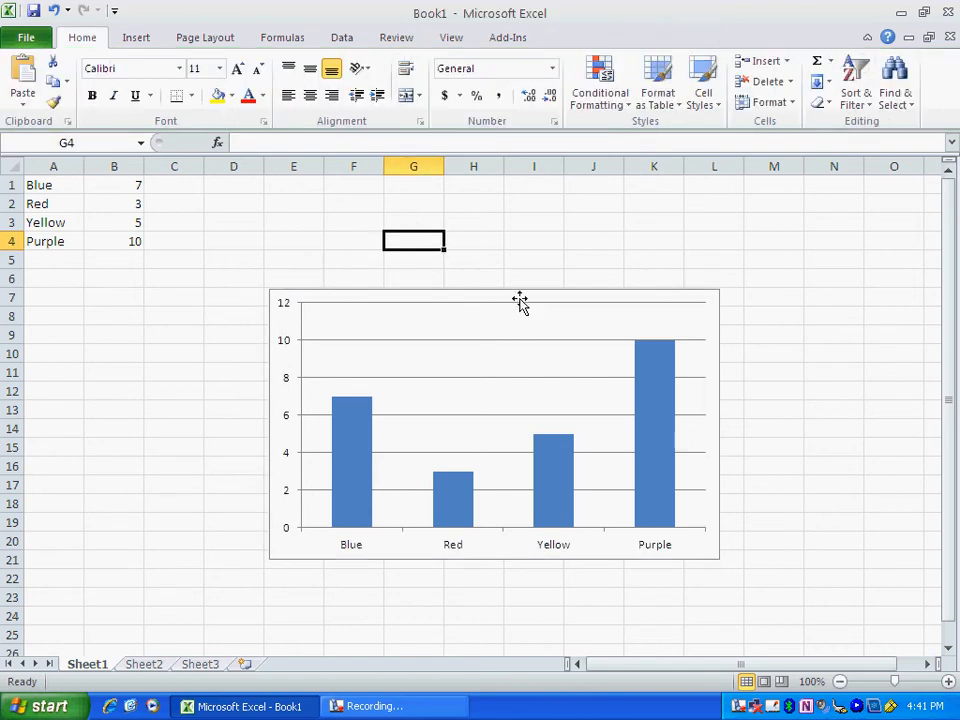
Add a centered overlay title to the column chart reading "Favorite Colors"
click(347, 298)
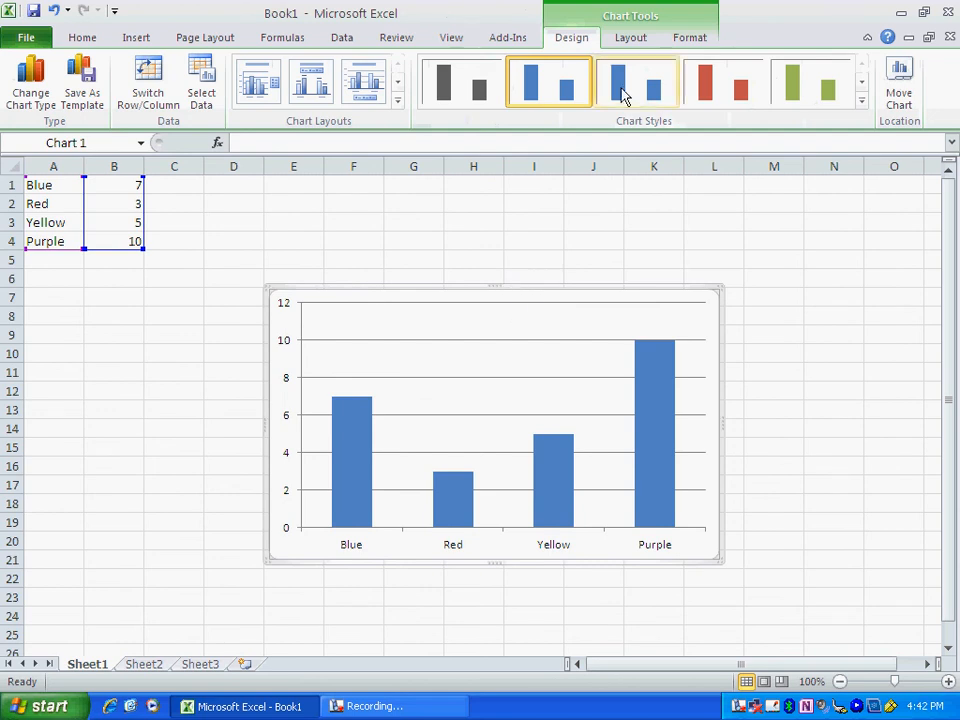
click(631, 39)
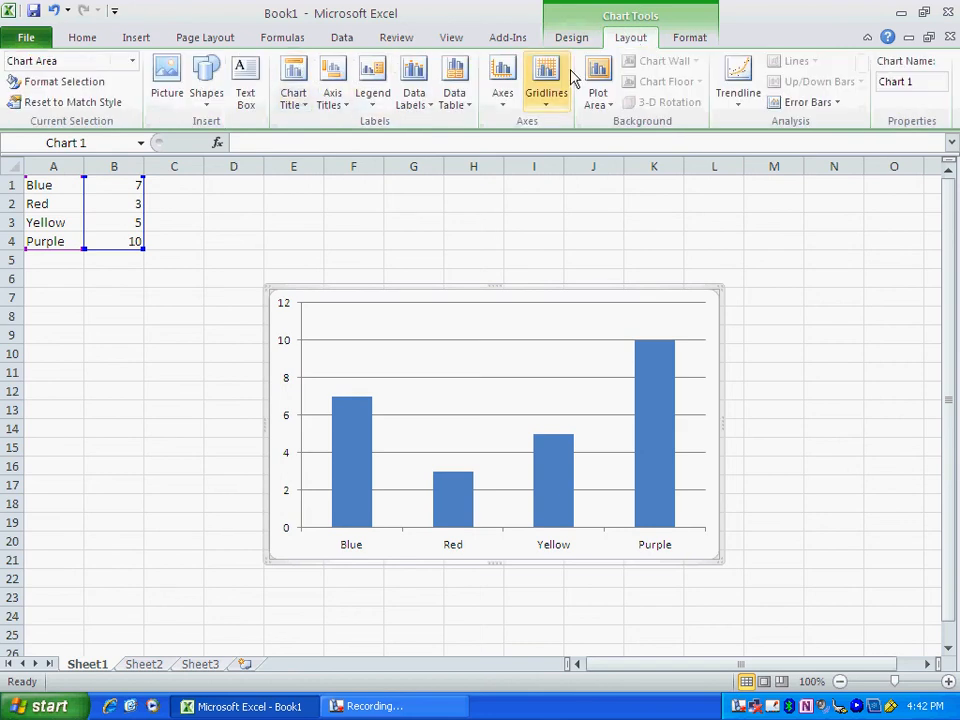
click(302, 103)
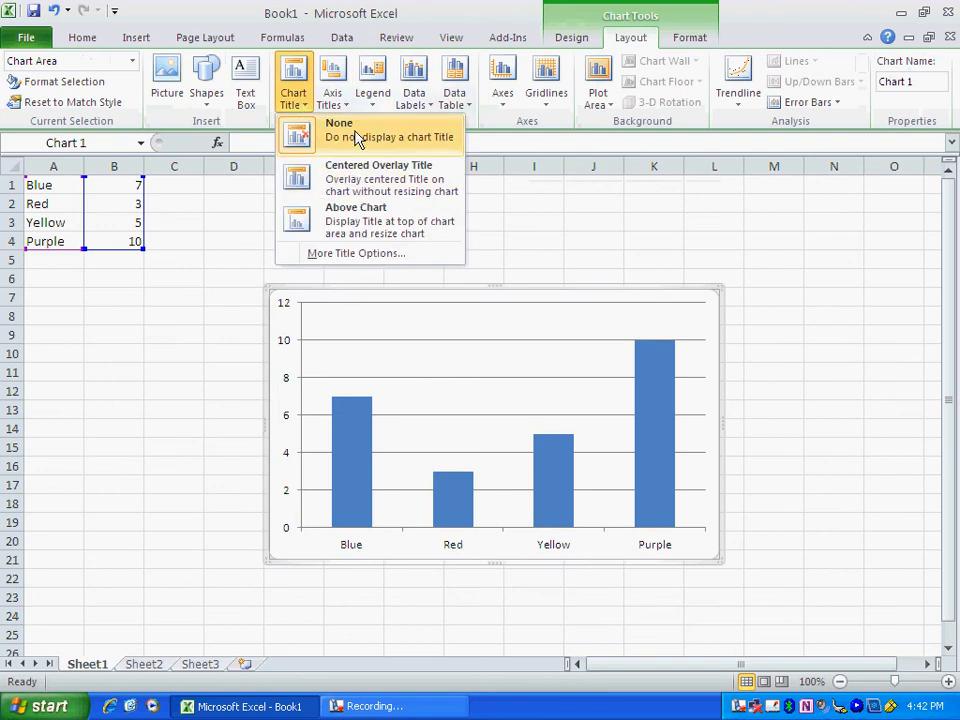
click(394, 188)
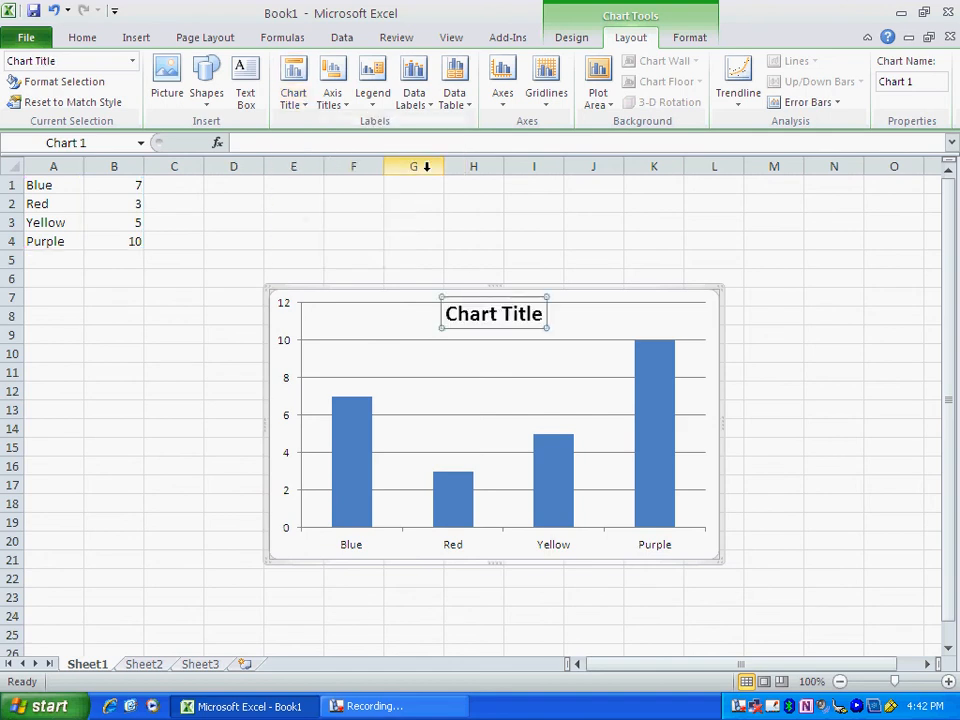
triple_click(515, 314)
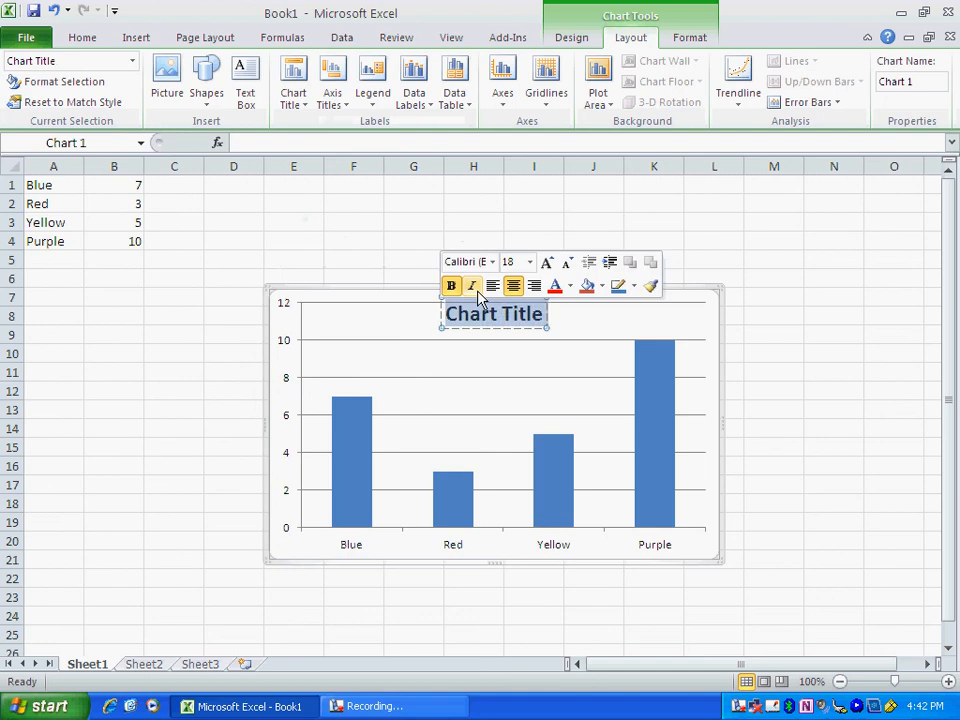
text(Fa)
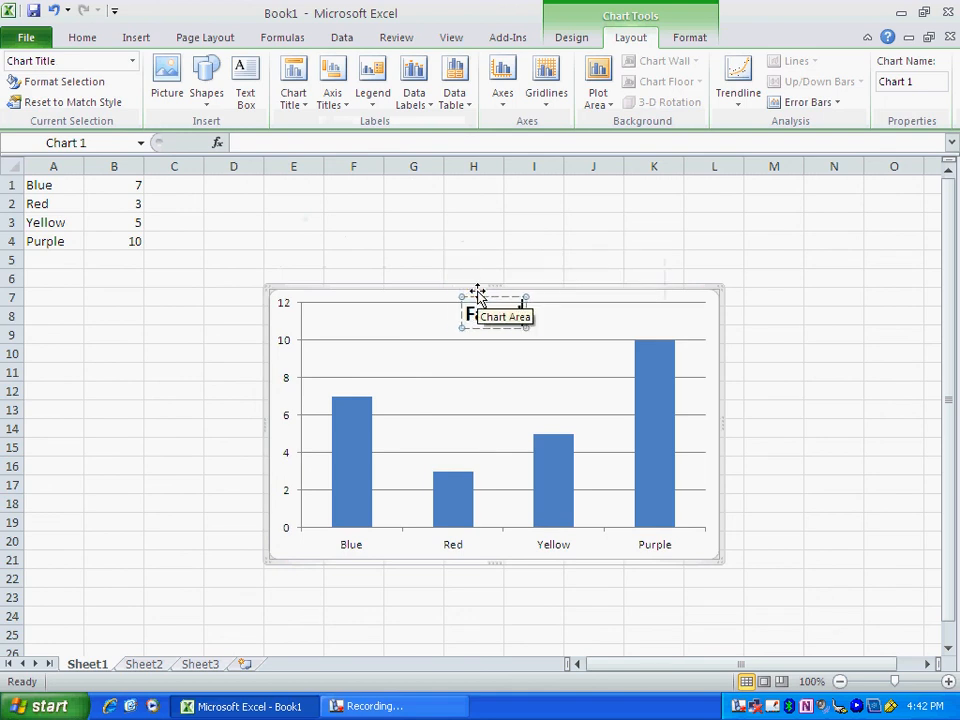
text(vorite)
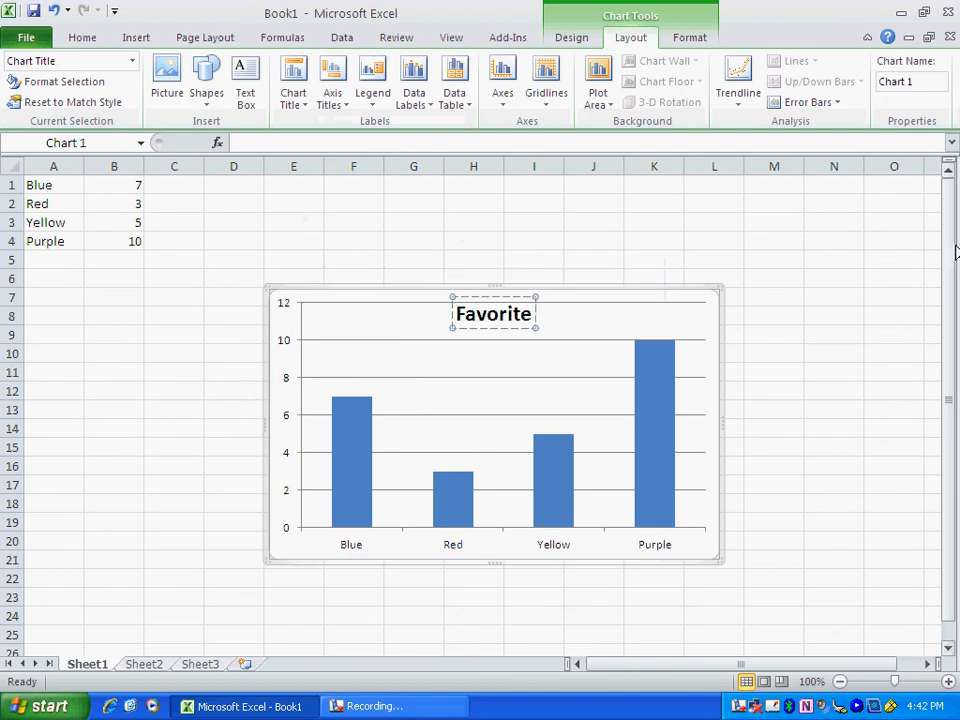
text( Colors)
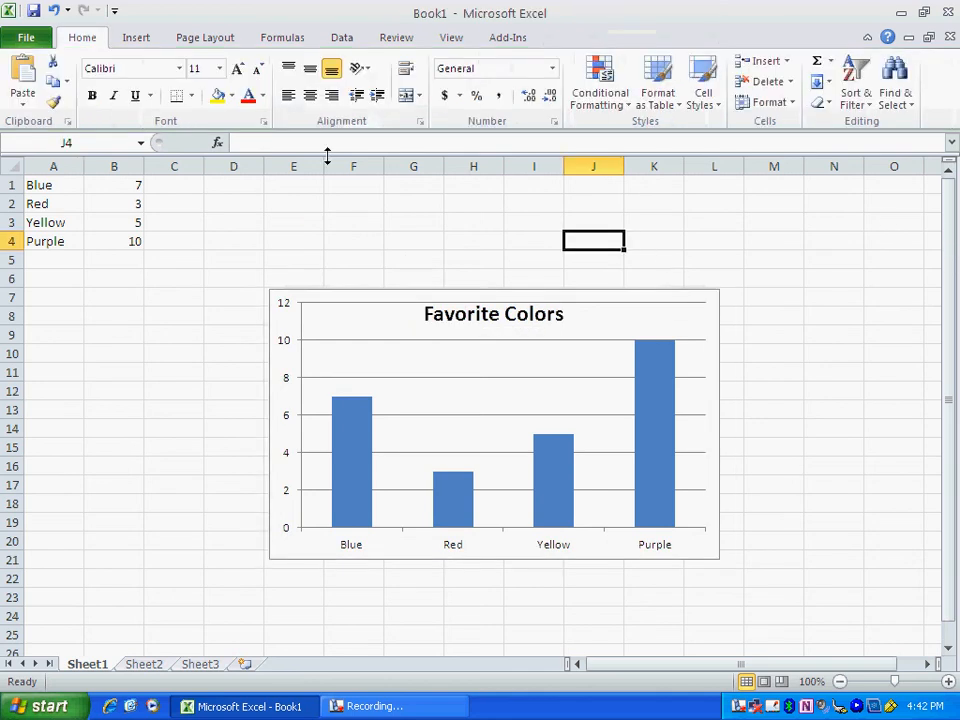
Add a primary horizontal axis title below the axis of the column chart, reading "Colors"
click(356, 302)
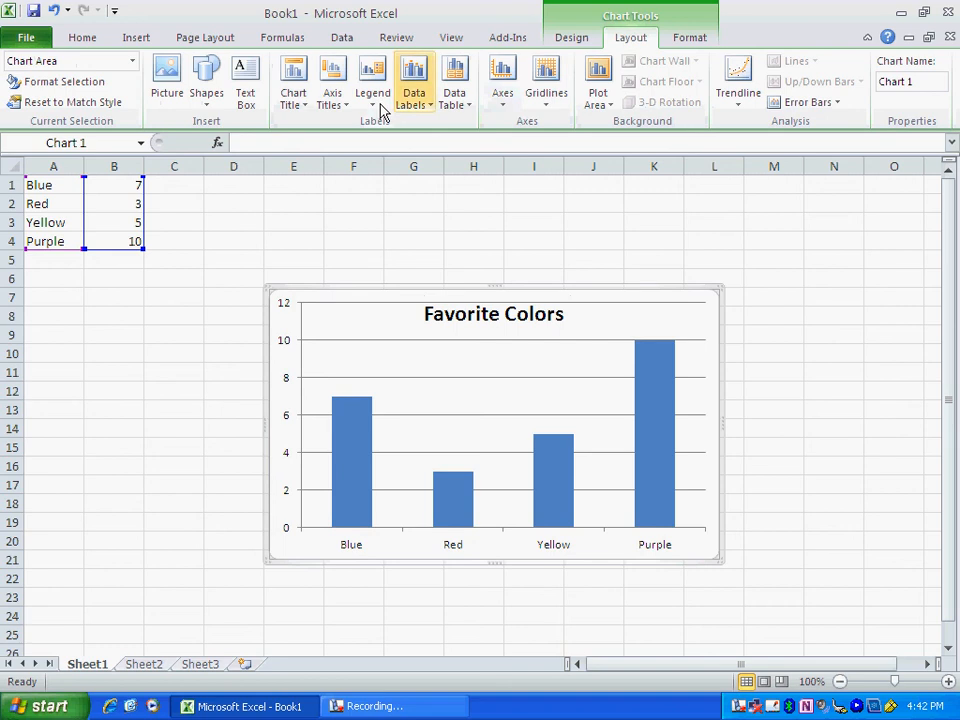
click(346, 100)
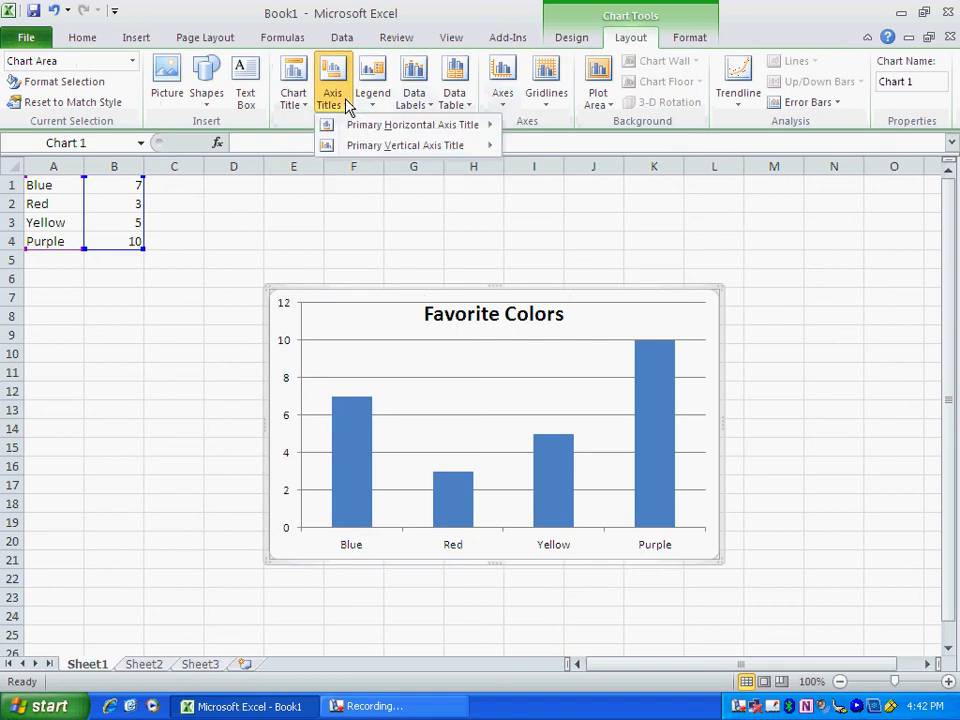
mouse_move(349, 128)
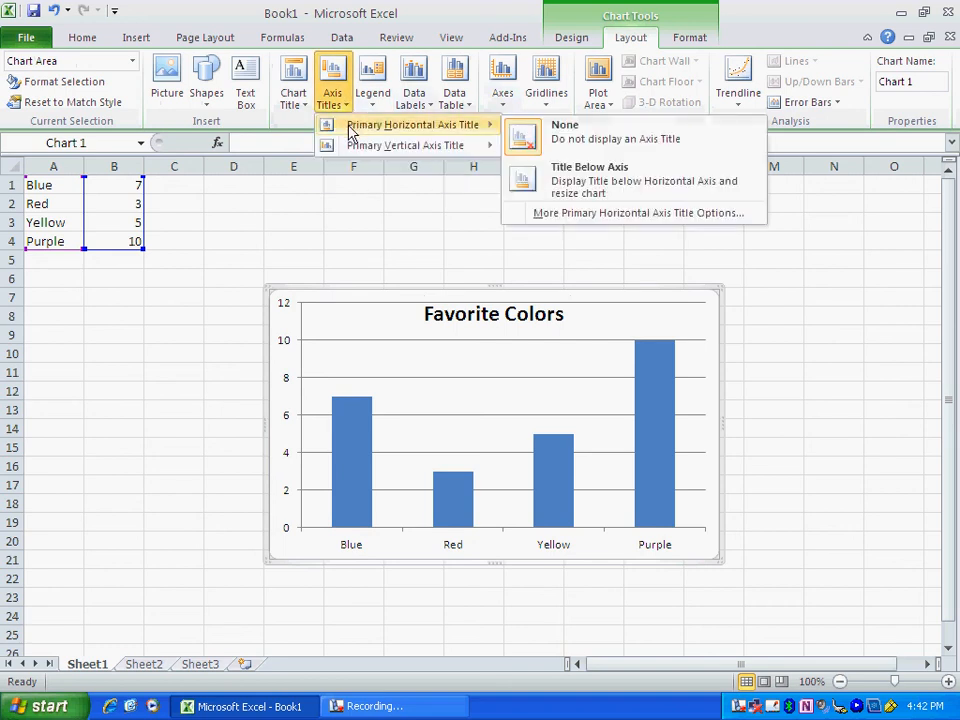
mouse_move(364, 148)
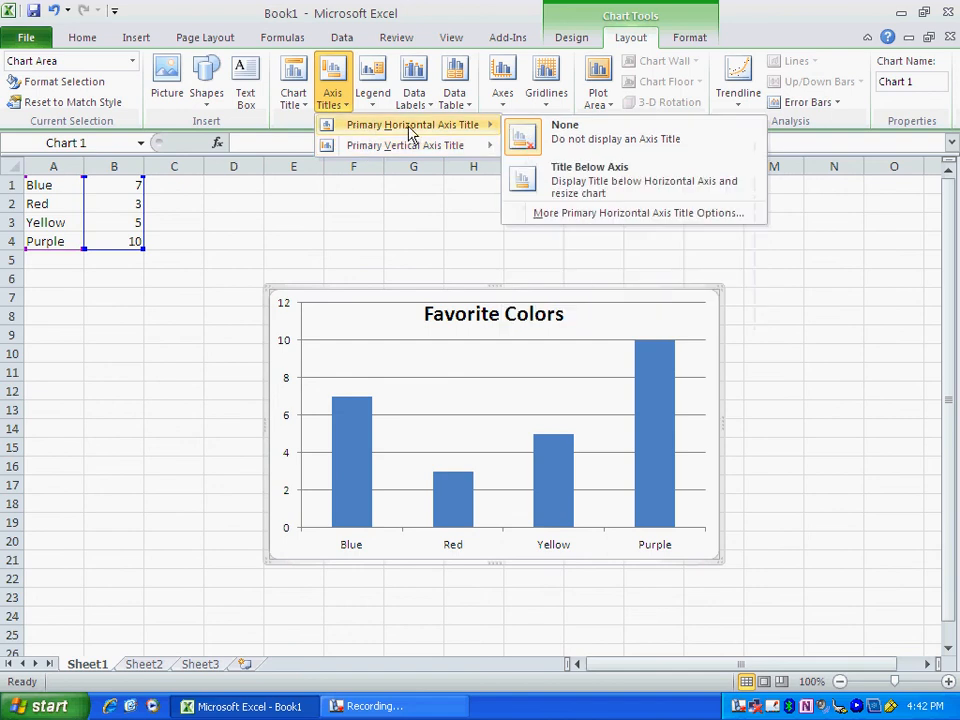
click(615, 188)
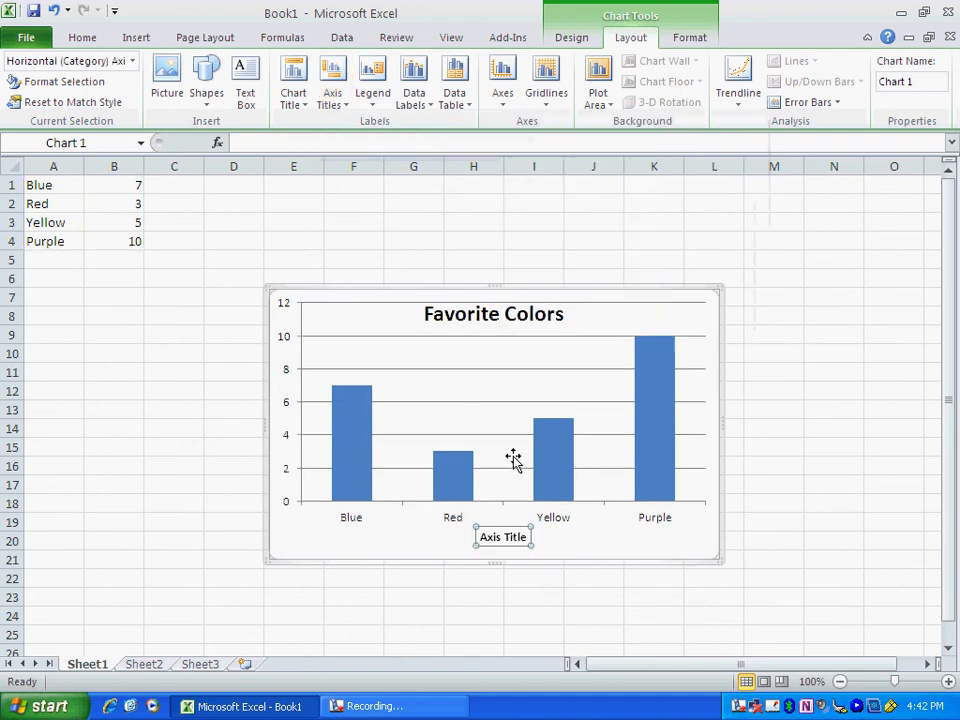
triple_click(522, 537)
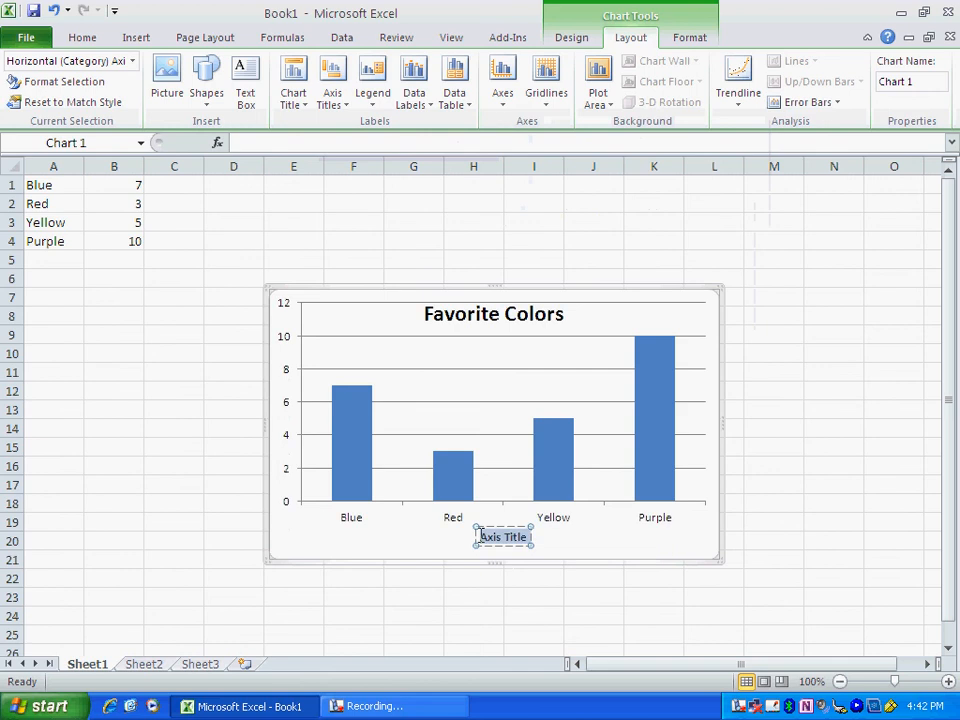
text(Colors)
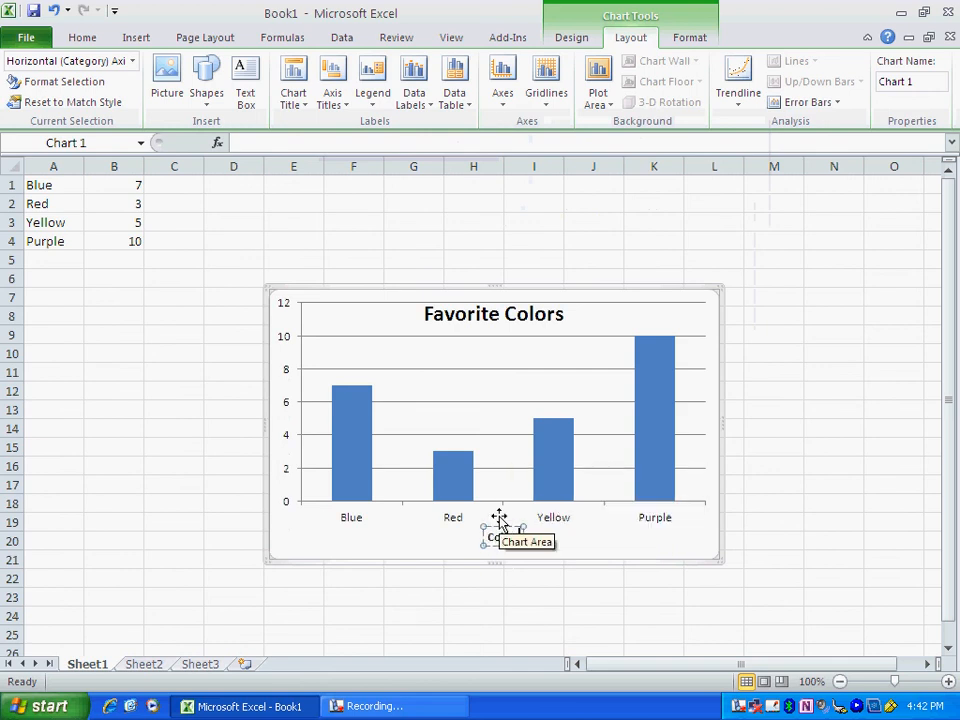
click(450, 551)
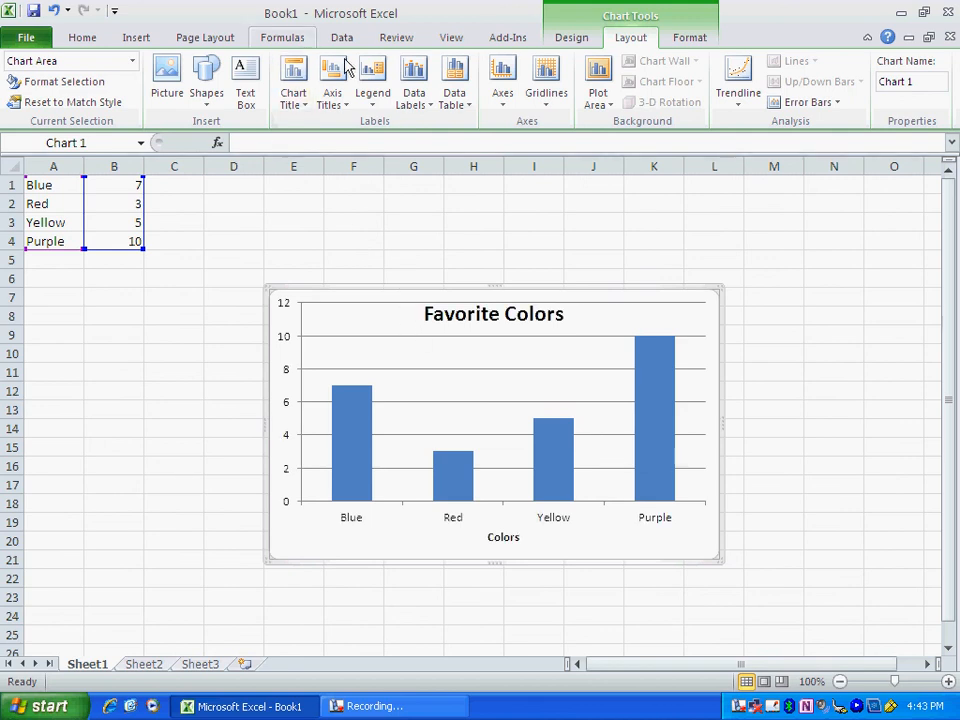
Add a rotated primary vertical axis title reading "Number of Students" to the column chart and deselect the chart
click(334, 96)
mouse_move(368, 146)
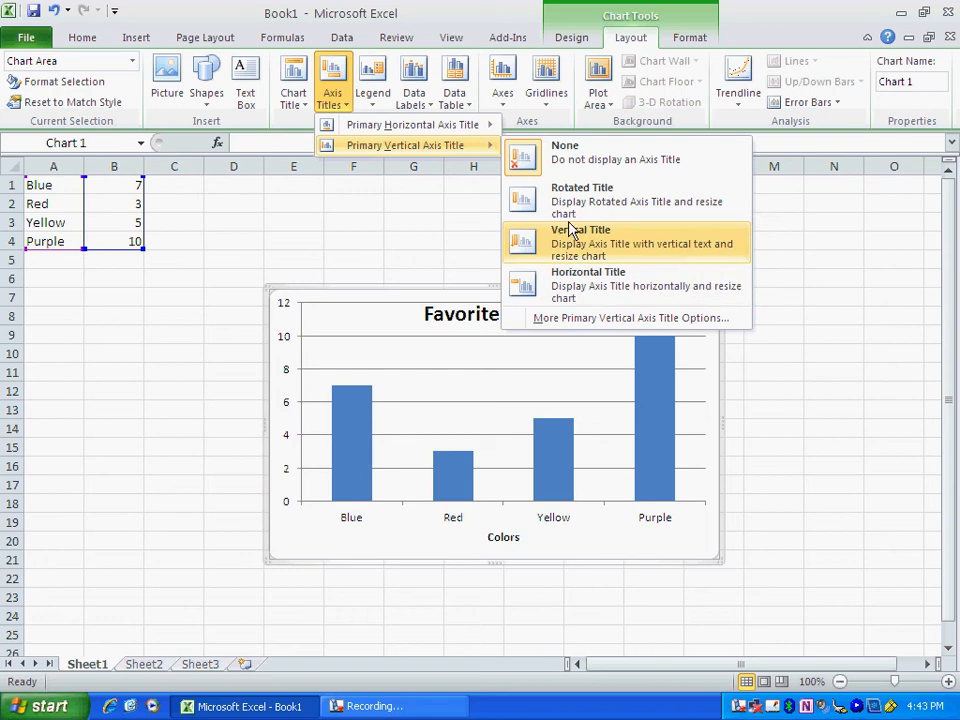
click(524, 205)
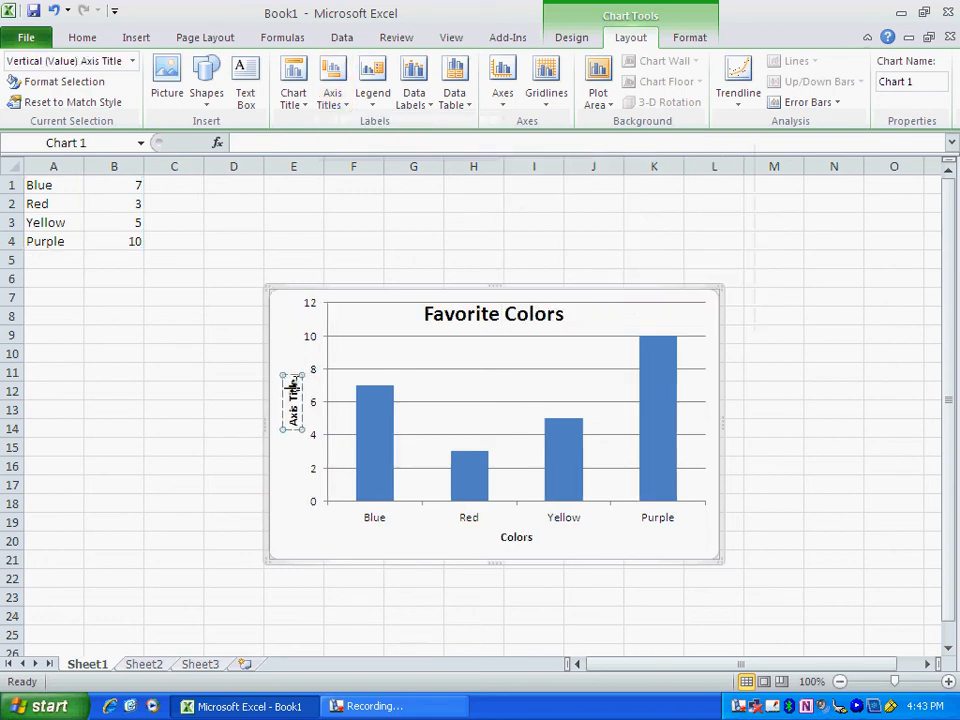
drag(293, 385, 315, 424)
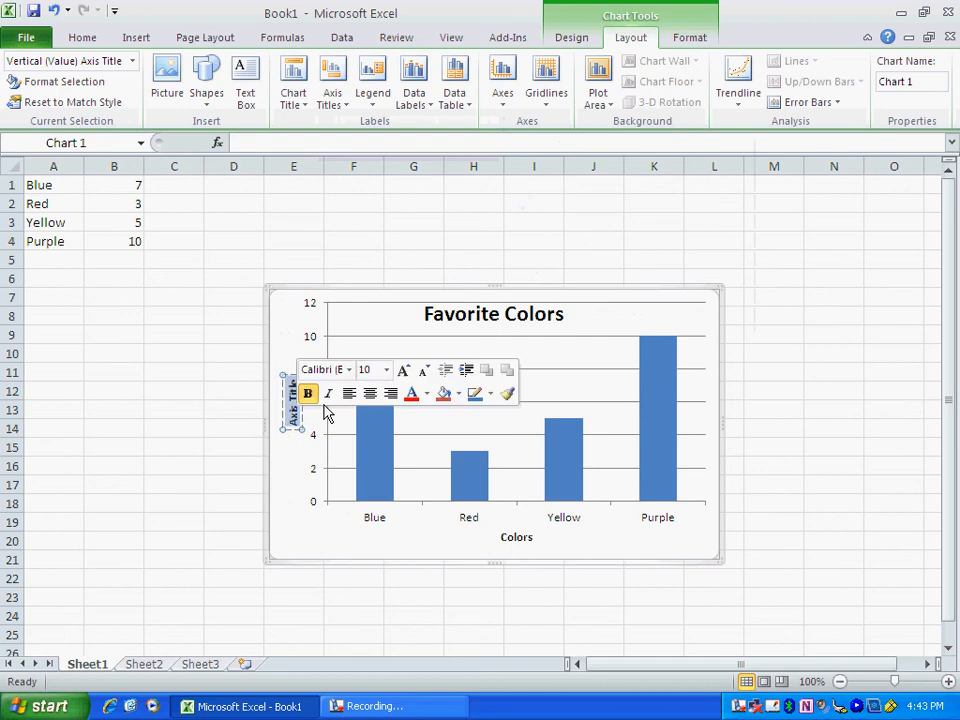
text(Number of)
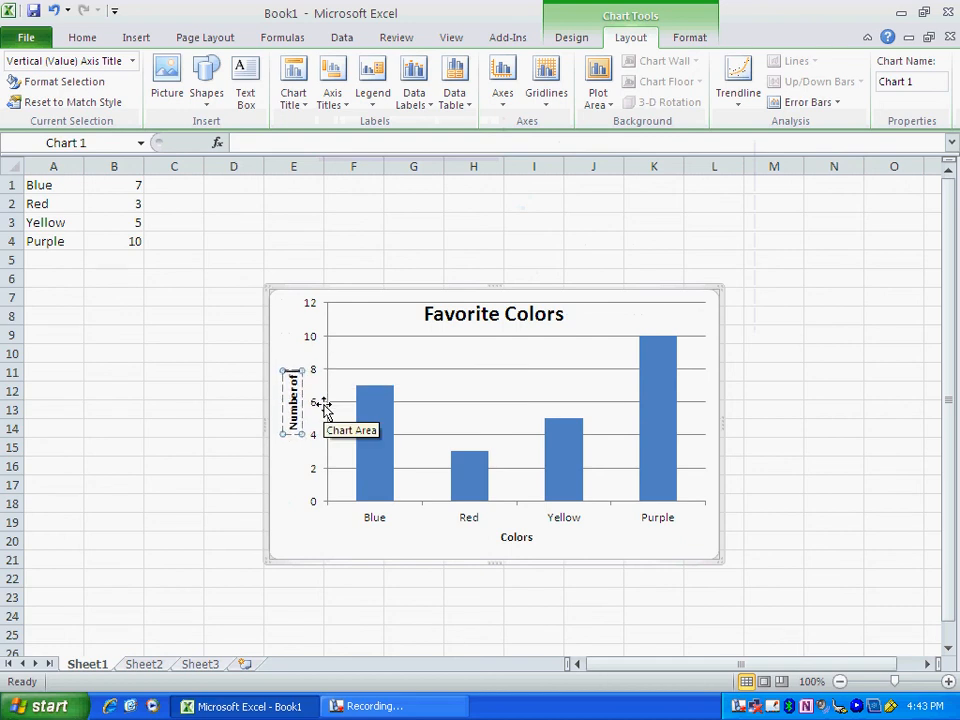
text( Students)
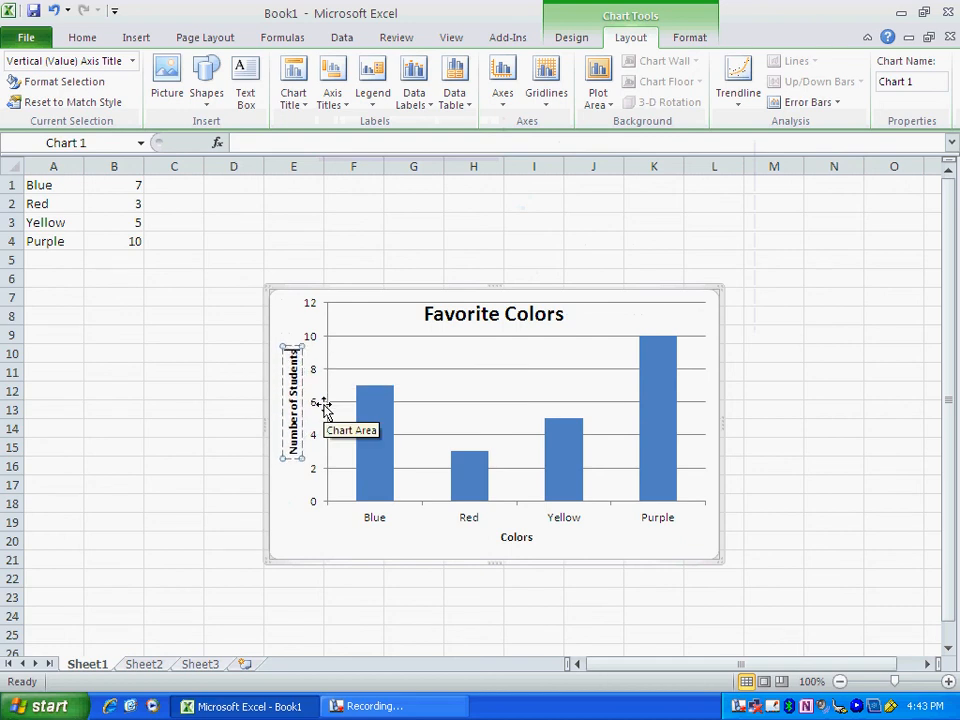
click(456, 261)
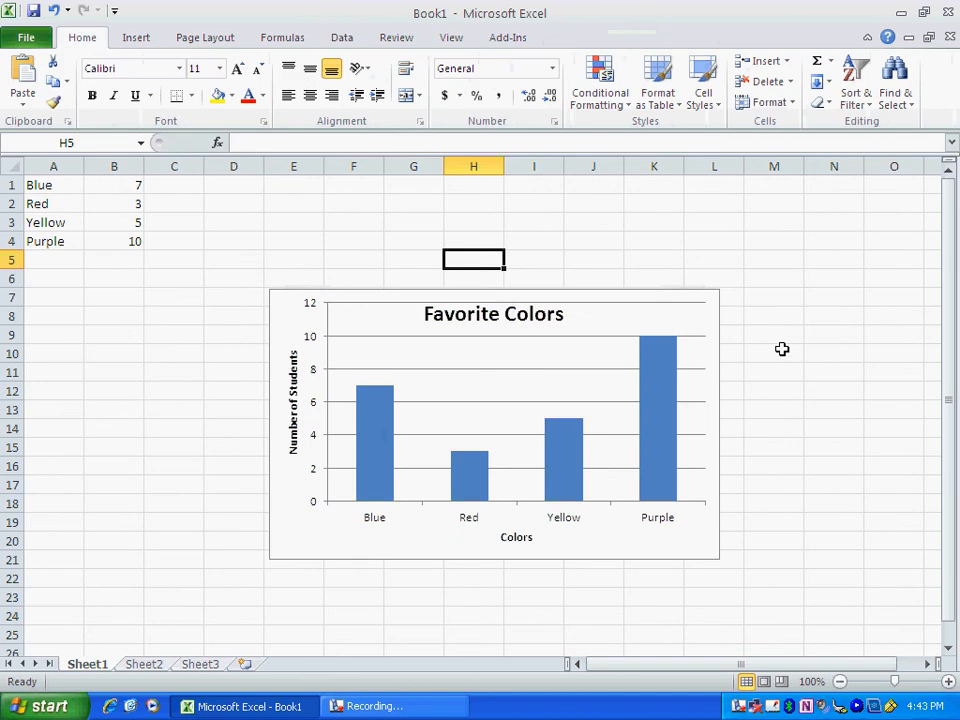
click(798, 343)
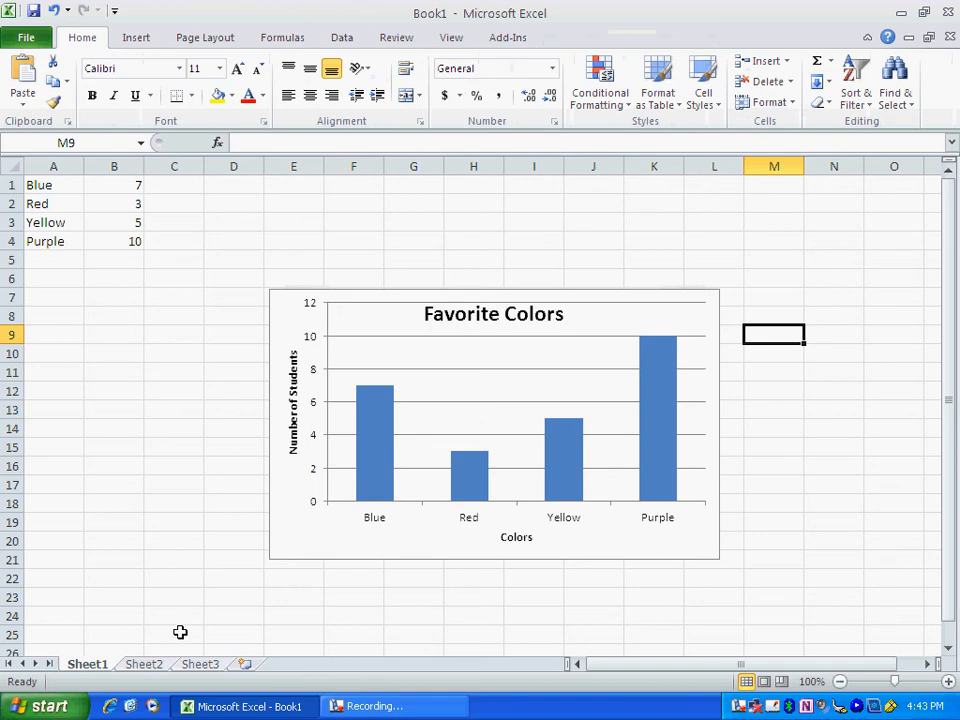
Launch Microsoft PowerPoint 2010 while keeping the workbook with the chart open
click(42, 708)
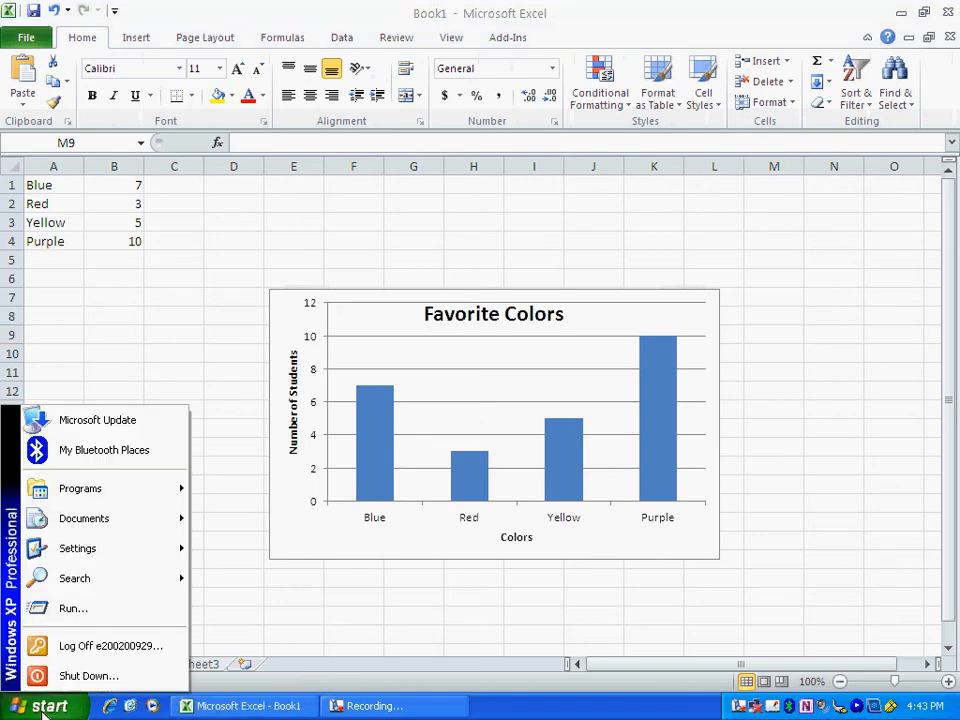
mouse_move(70, 495)
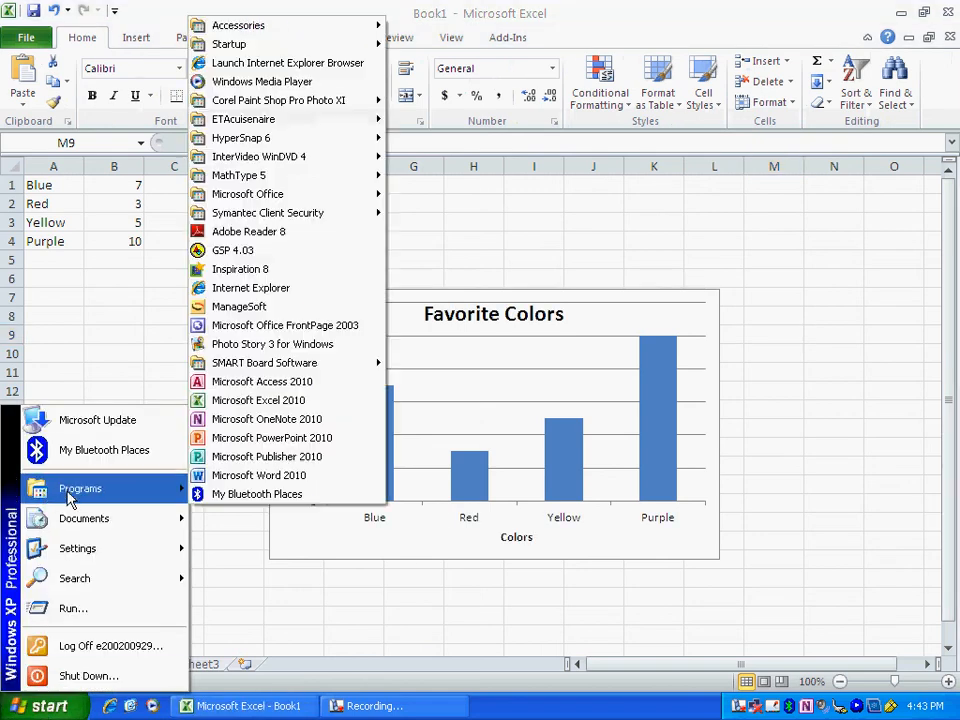
click(252, 446)
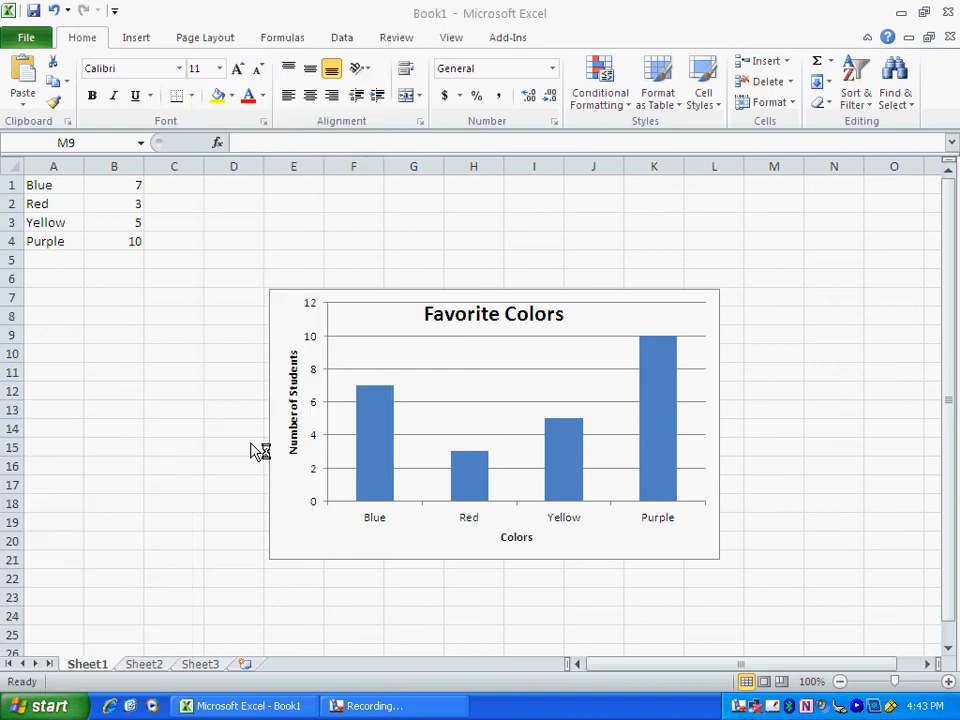